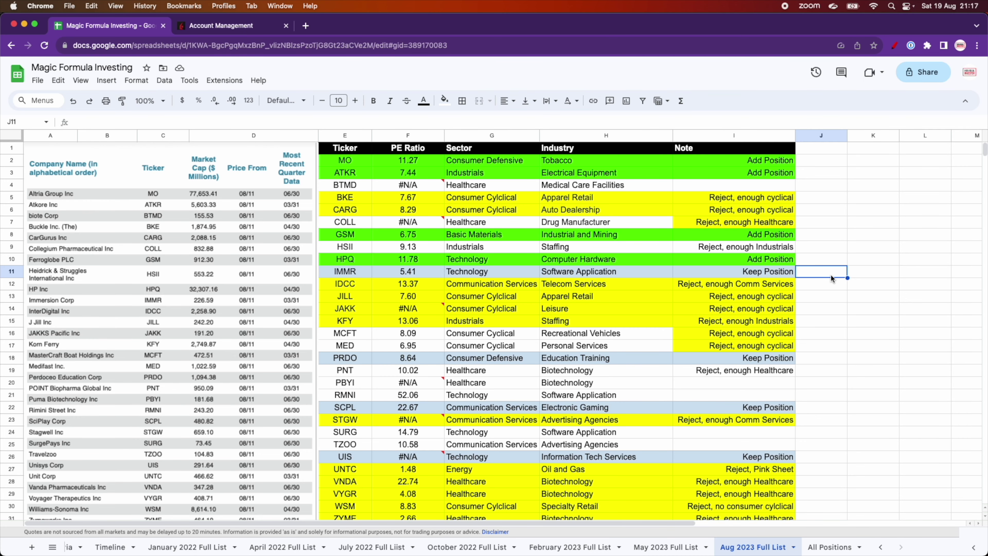
left_click(219, 264)
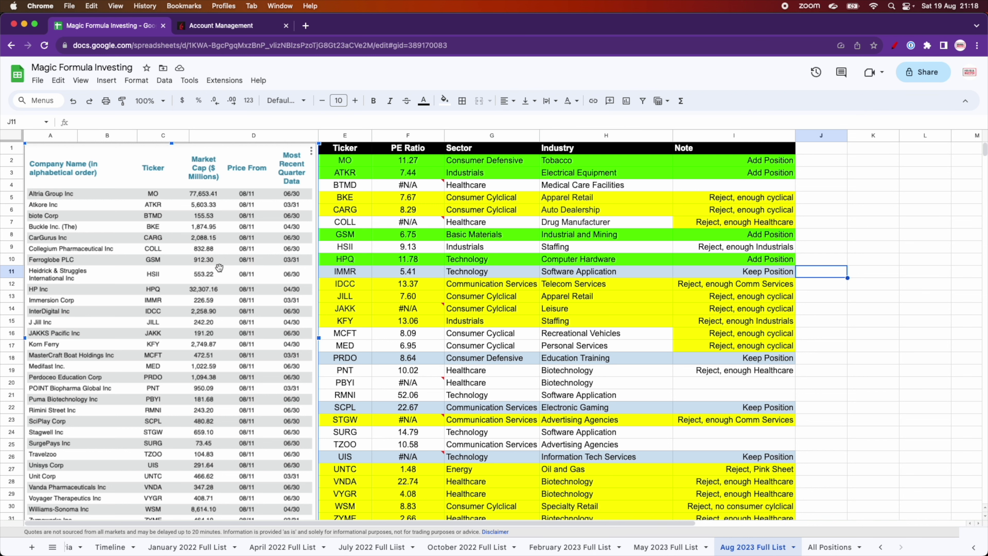
scroll(223, 291, "down", 1)
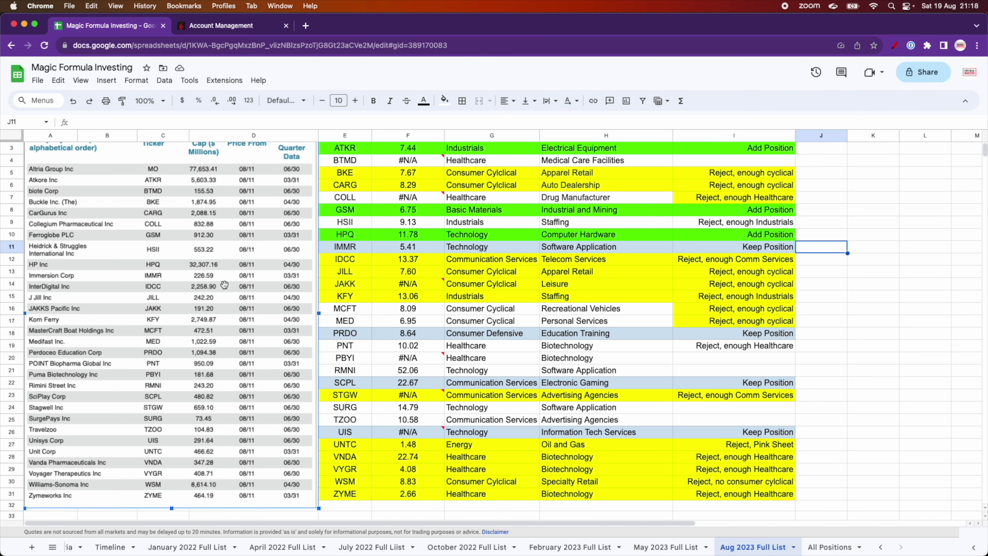
scroll(225, 284, "up", 1)
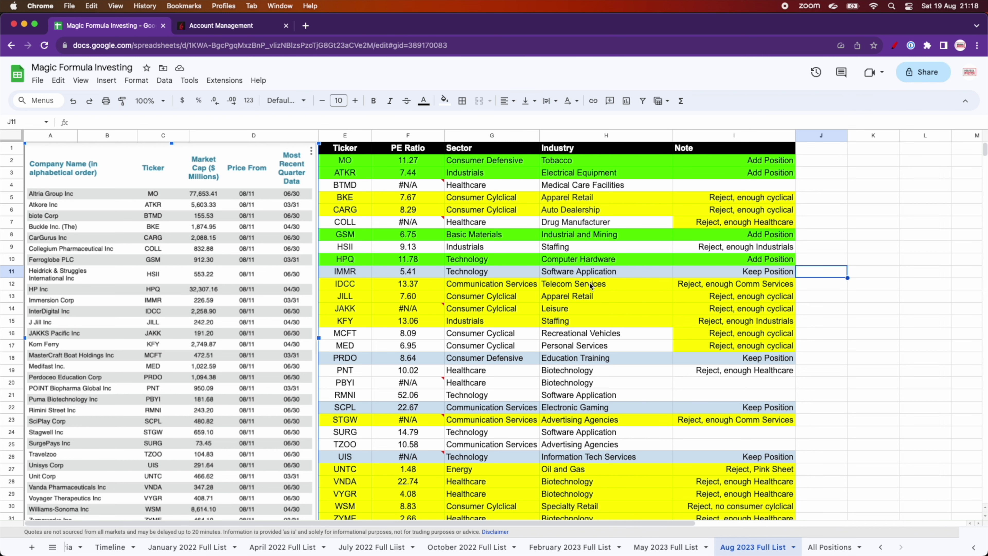
left_click(601, 285)
scroll(639, 295, "down", 1)
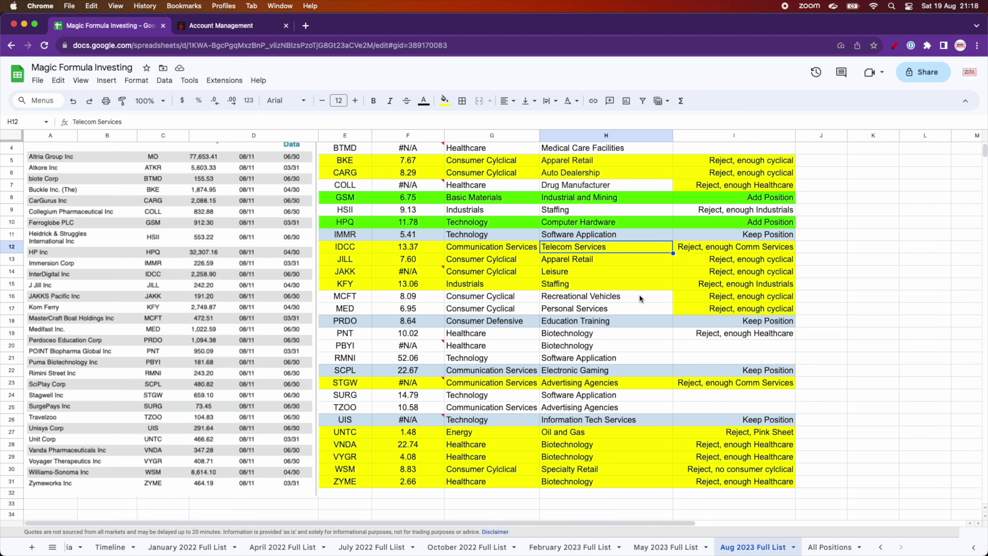
scroll(639, 294, "up", 1)
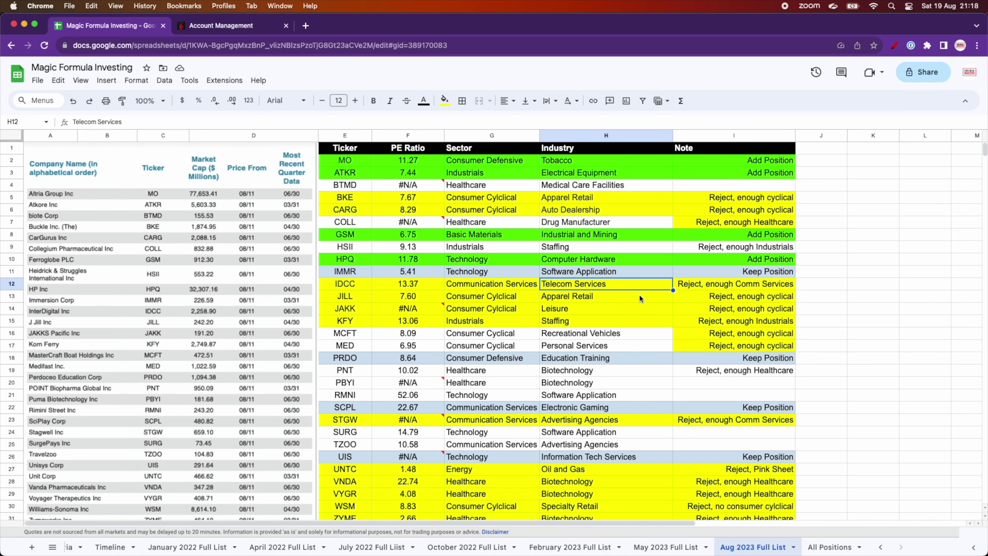
left_click(746, 202)
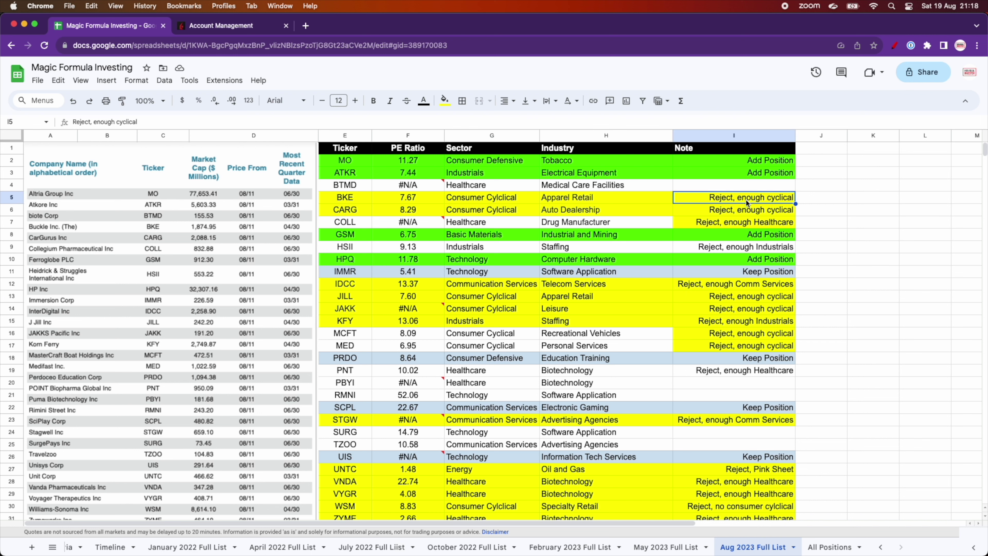
left_click(516, 201)
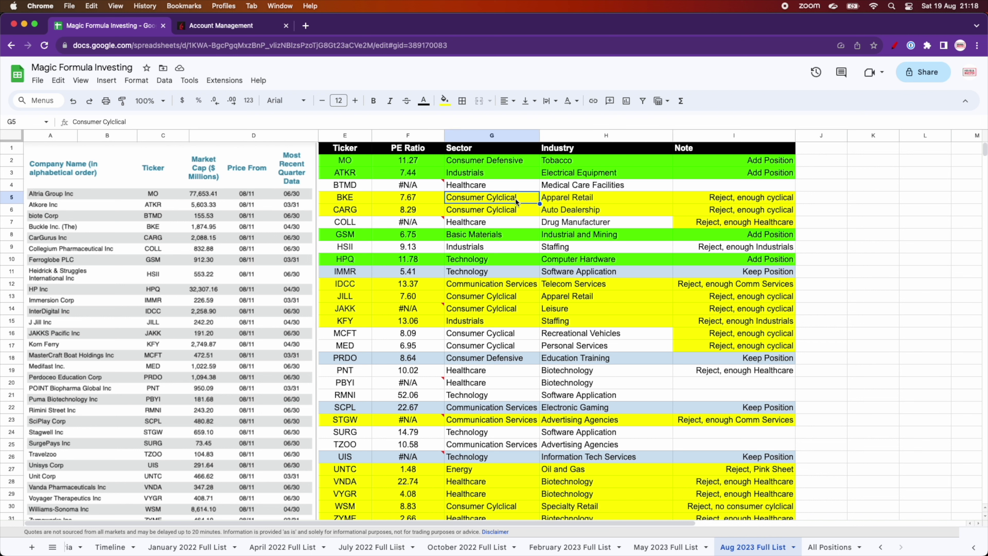
left_click(514, 208)
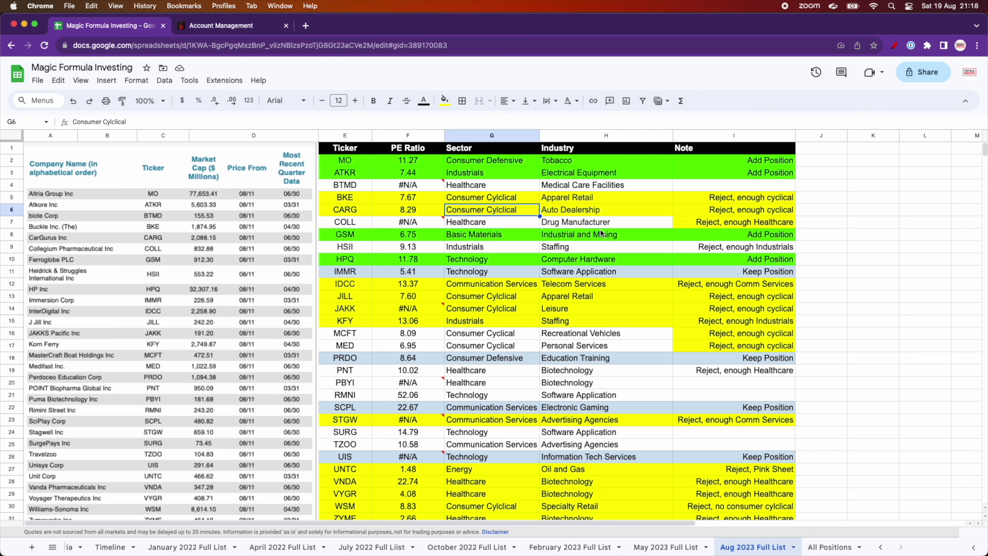
scroll(610, 412, "down", 1)
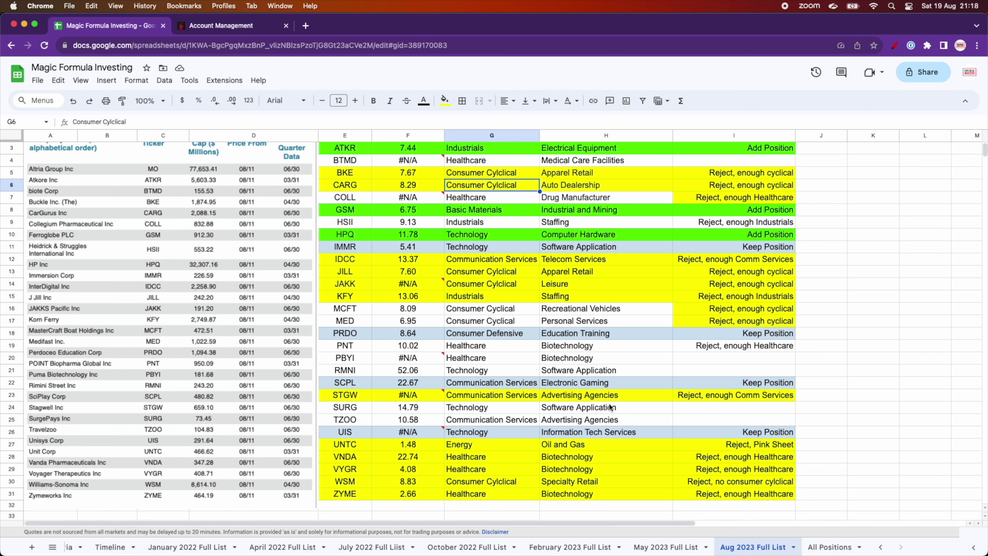
scroll(649, 438, "up", 1)
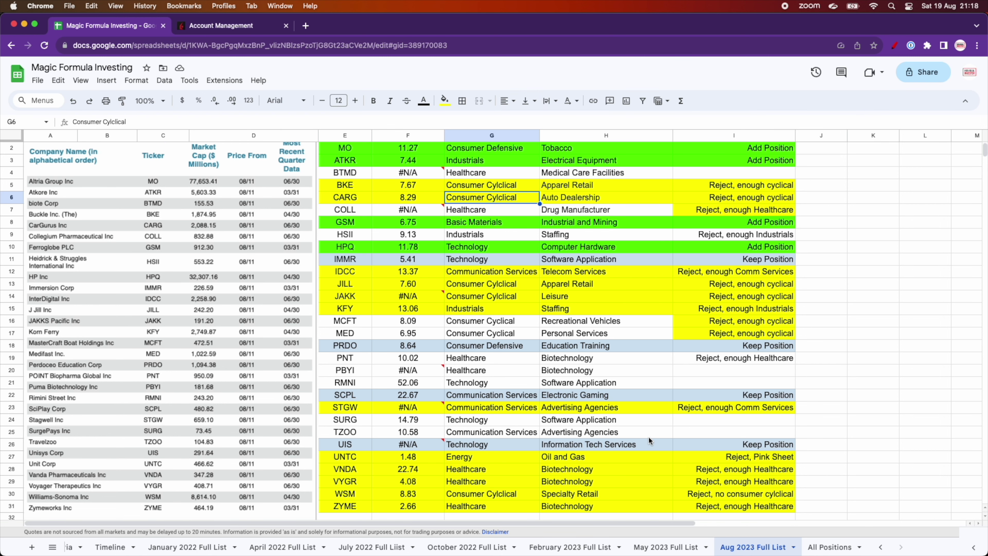
scroll(649, 436, "up", 1)
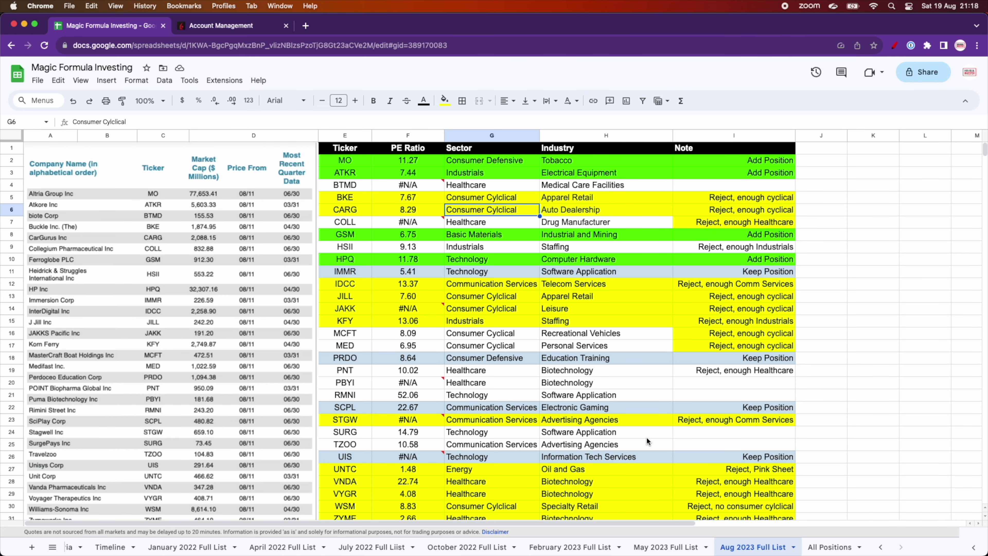
scroll(553, 349, "down", 3)
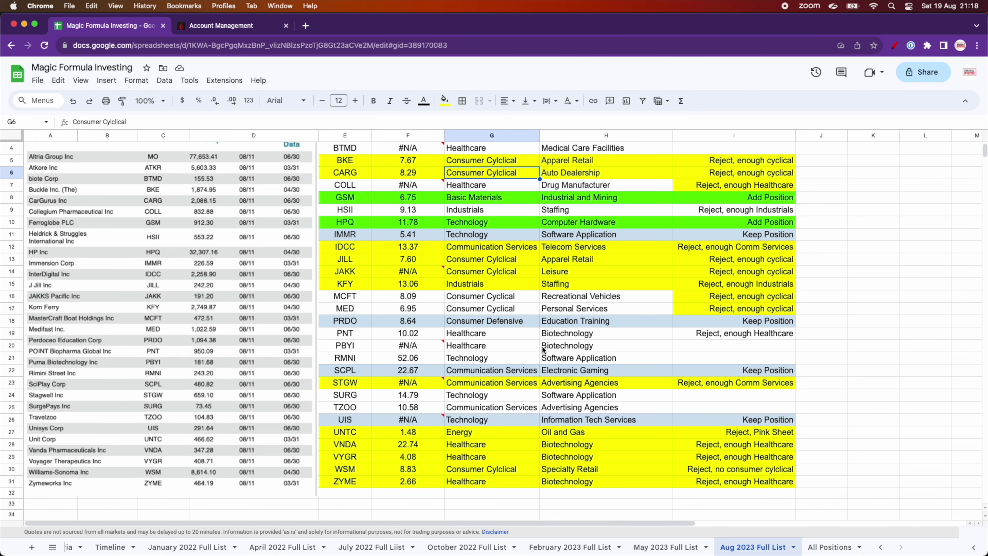
left_click(352, 322)
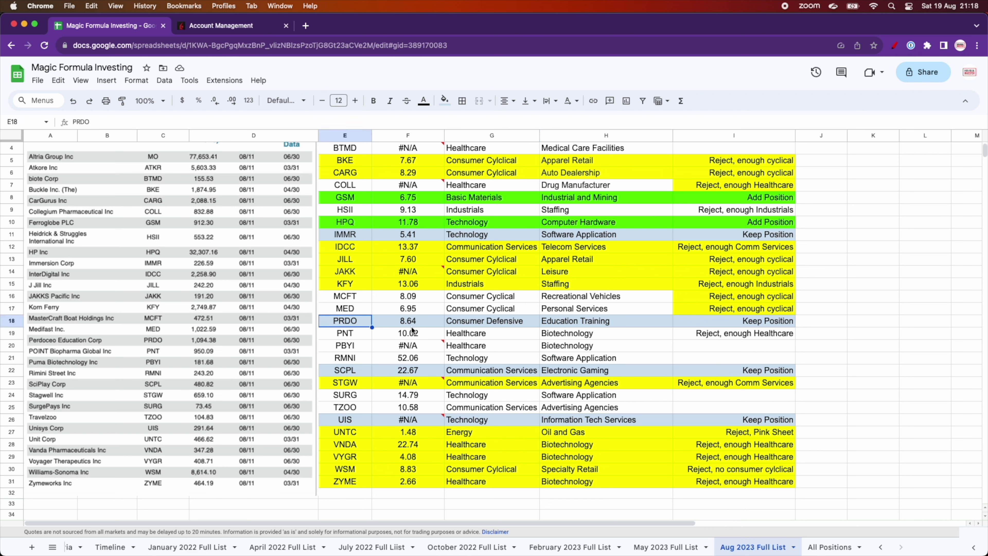
left_click(347, 372)
left_click(350, 421)
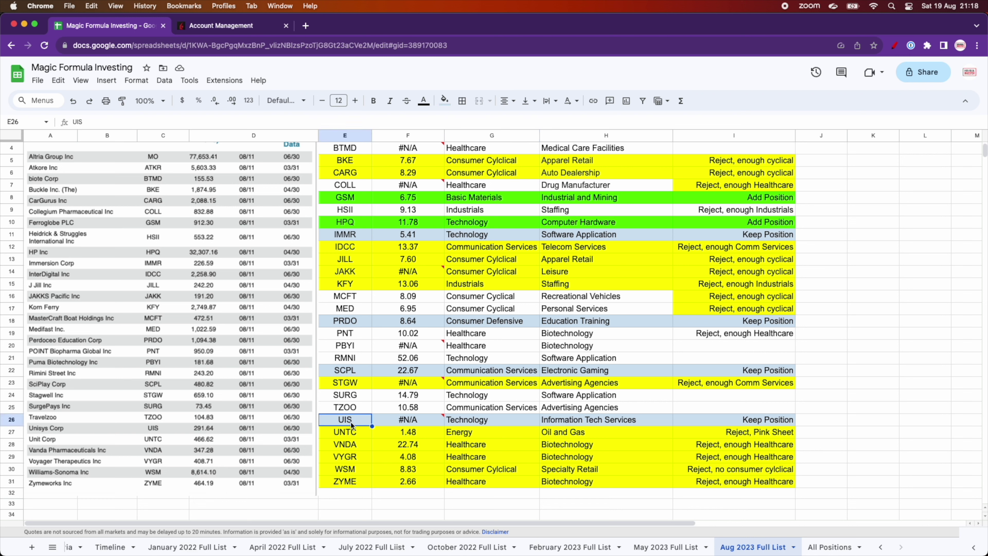
mouse_move(391, 422)
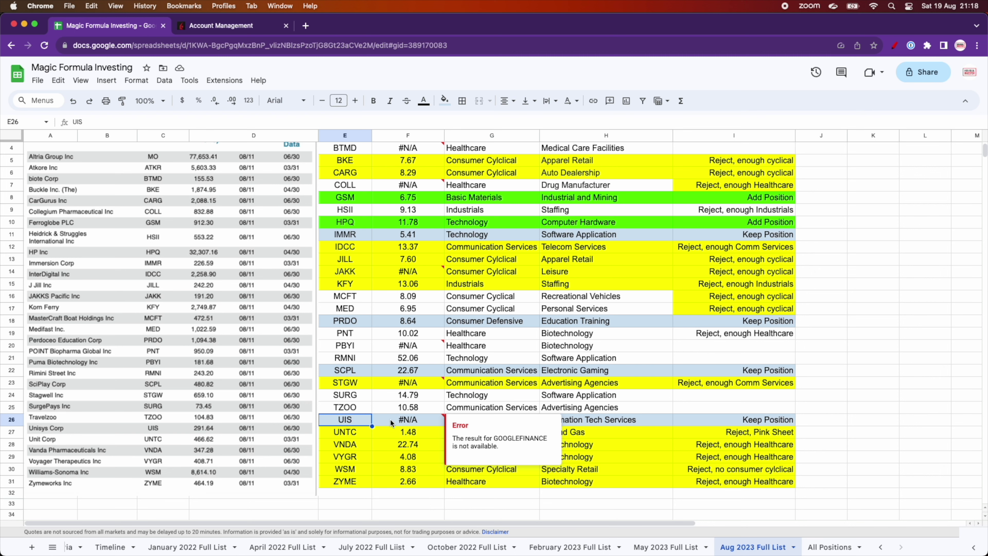
left_click(364, 325)
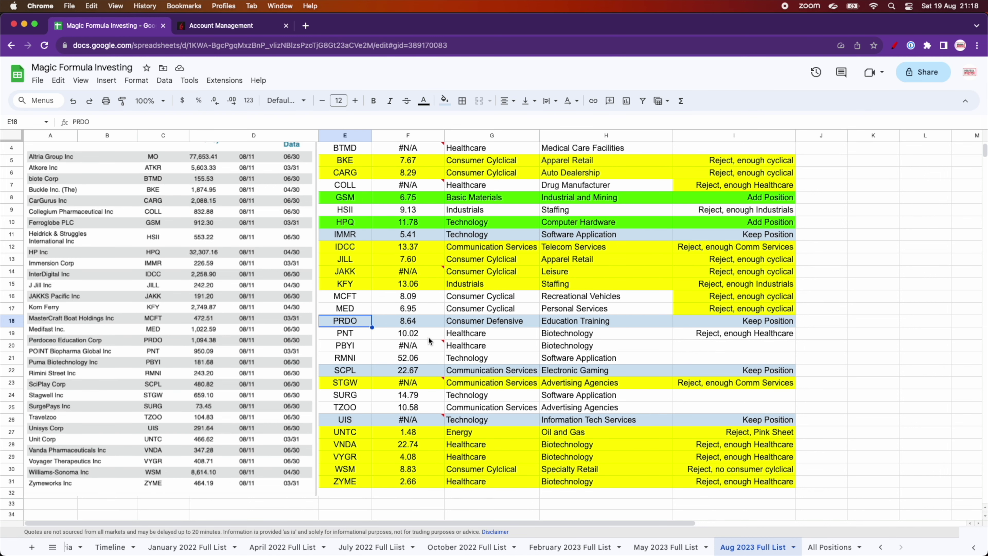
scroll(428, 340, "up", 2)
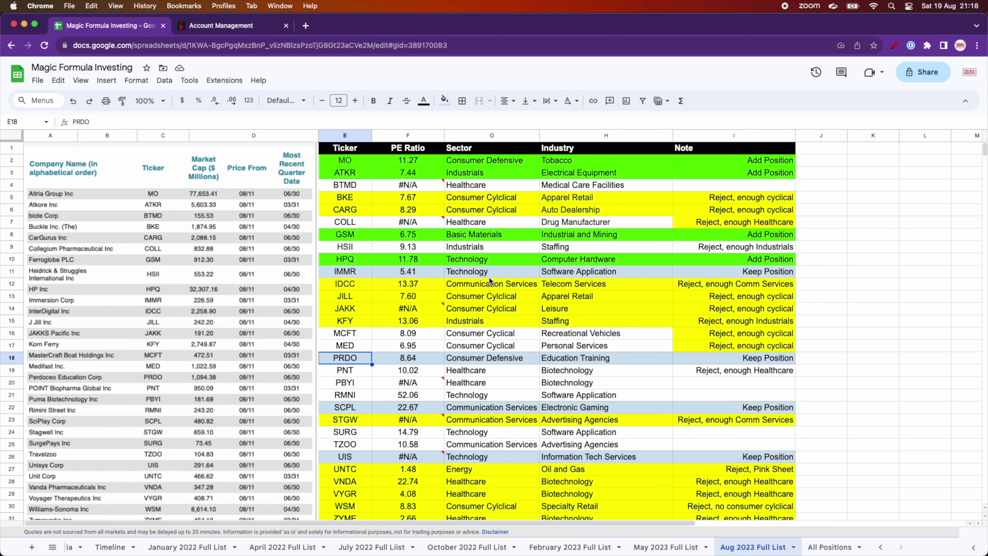
left_click(501, 162)
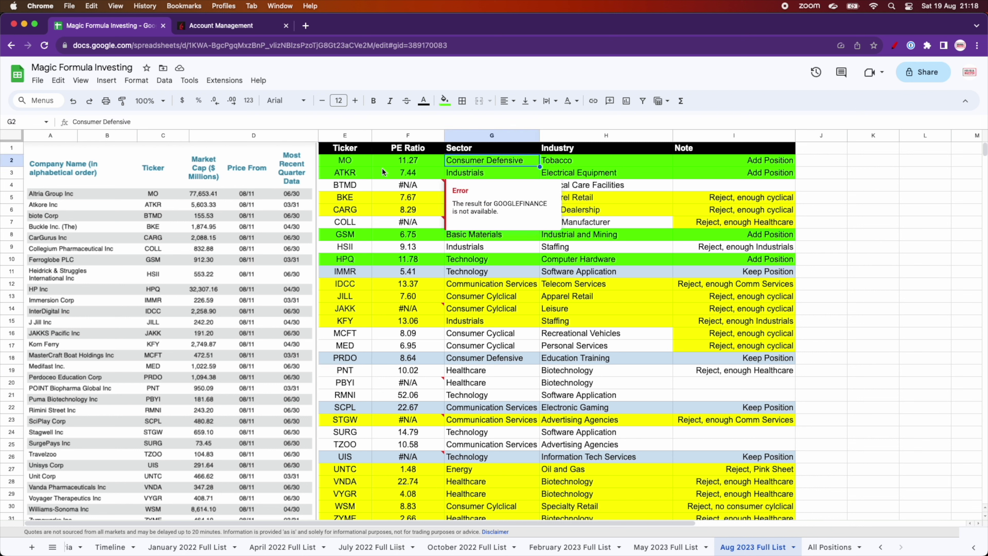
left_click_drag(357, 160, 532, 163)
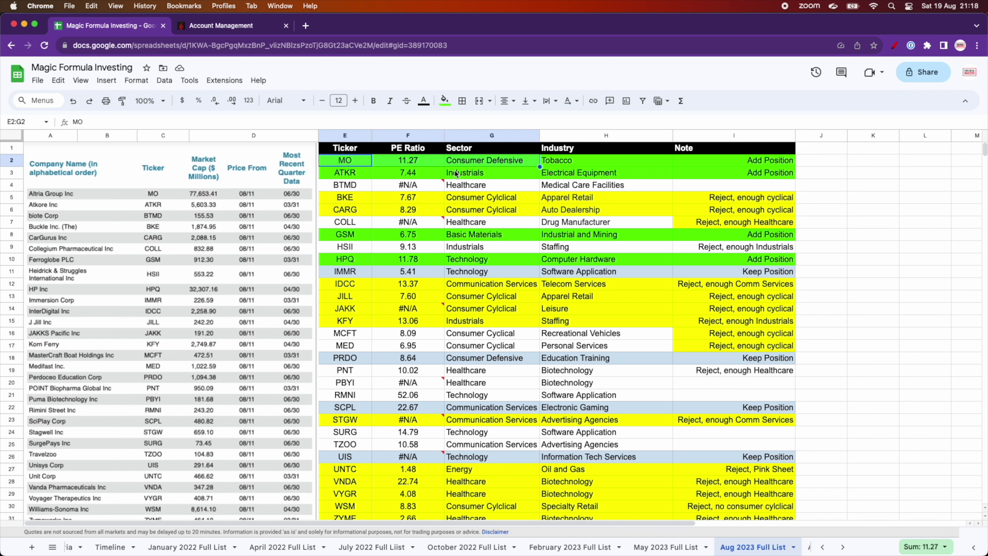
left_click_drag(366, 175, 621, 175)
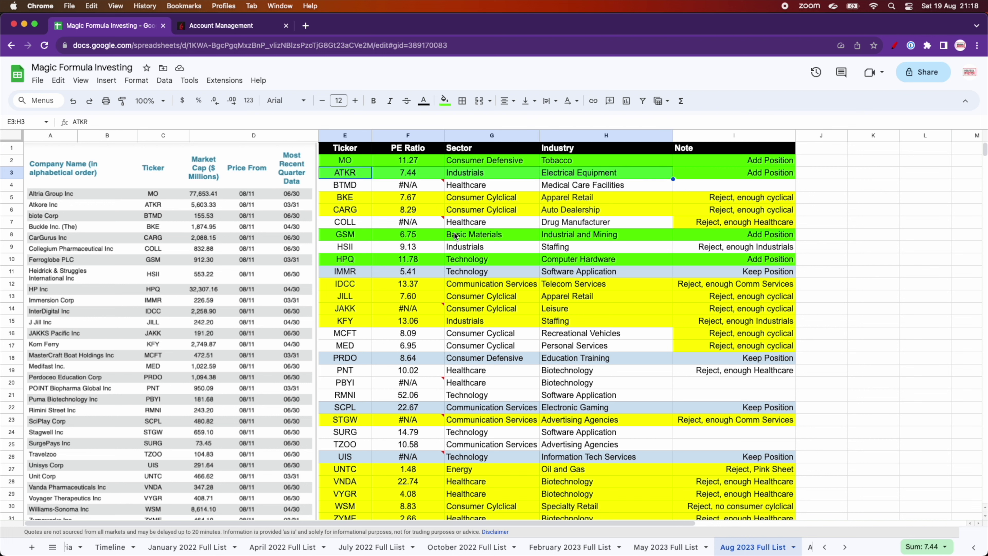
left_click_drag(443, 233, 575, 237)
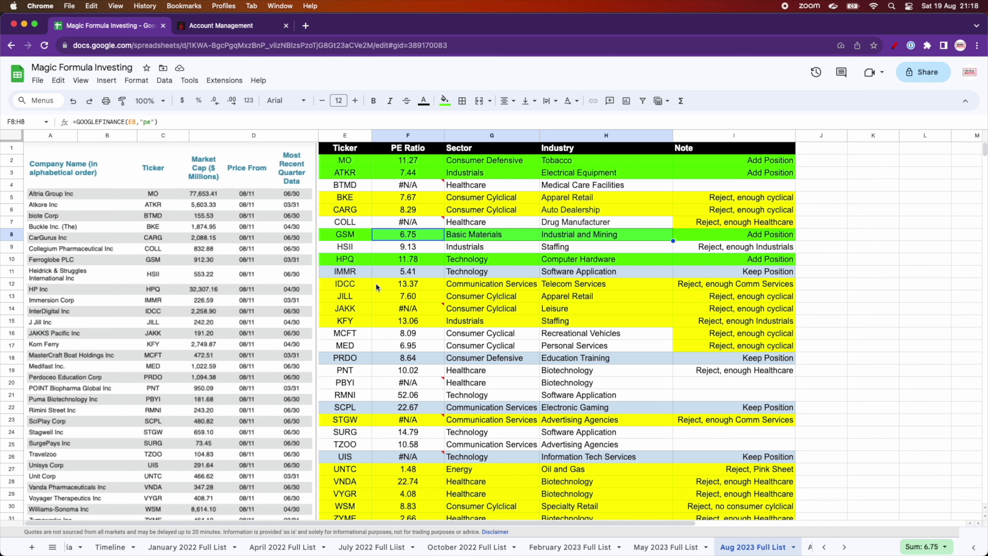
left_click(342, 260)
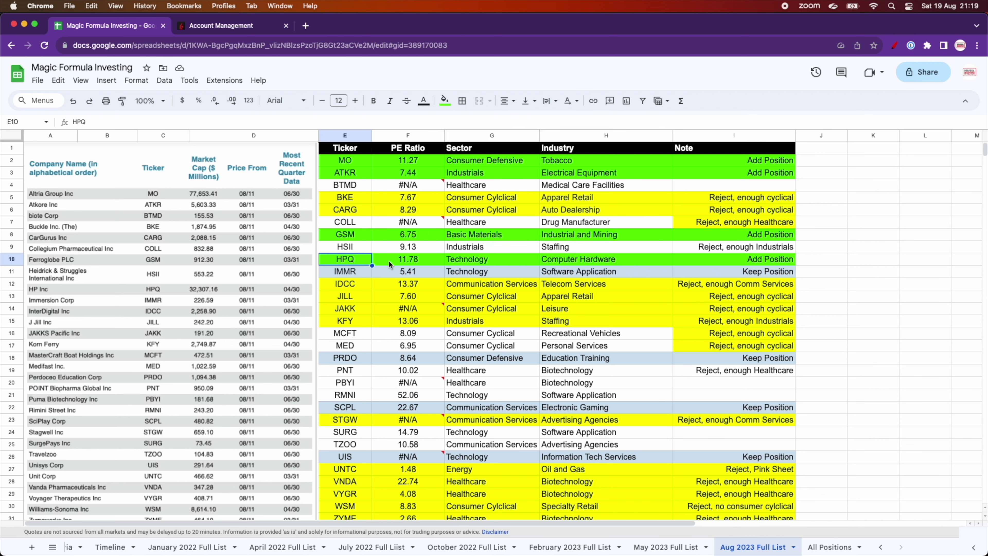
left_click_drag(356, 261, 569, 263)
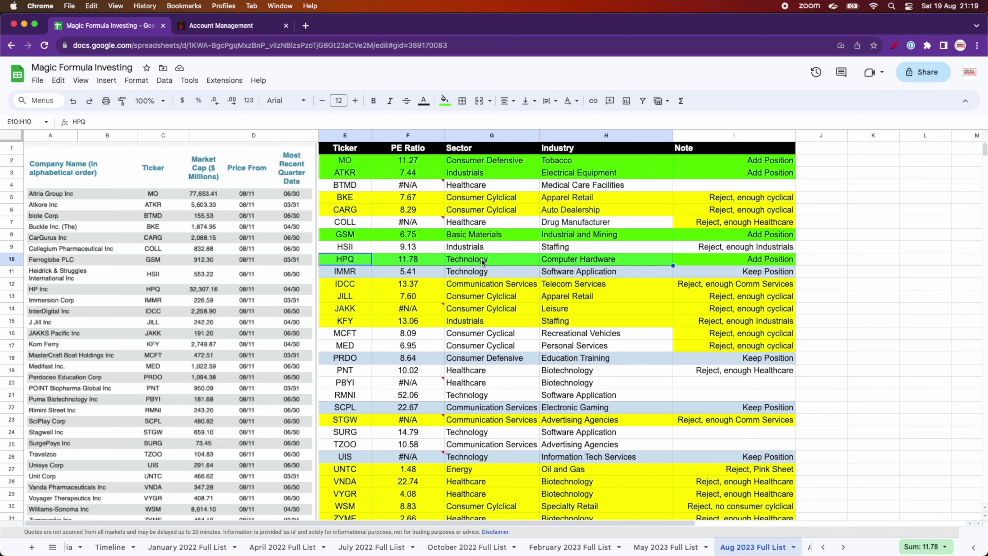
Collapse the April 2022 and January 2022 row groups to one line each
scroll(751, 547, "right", 3)
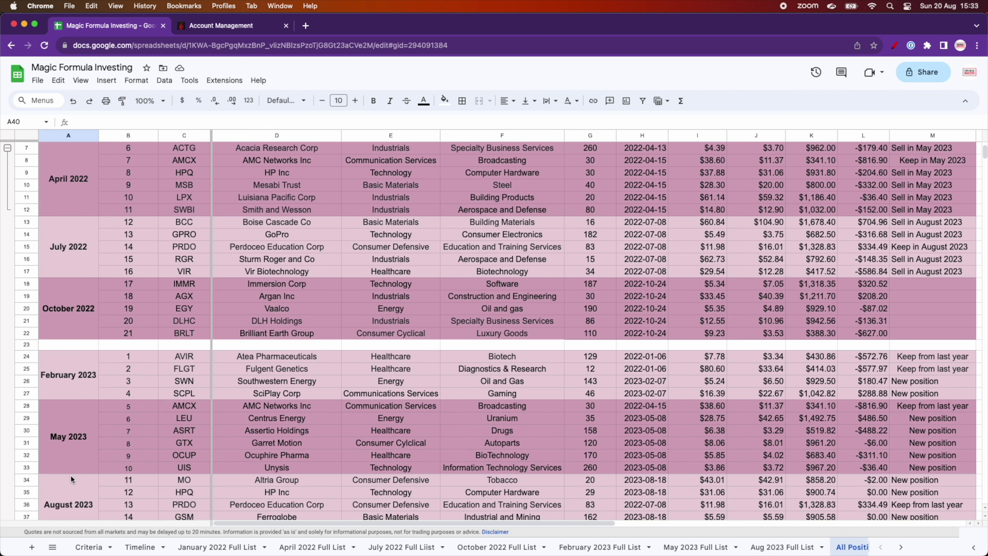
scroll(70, 474, "up", 3)
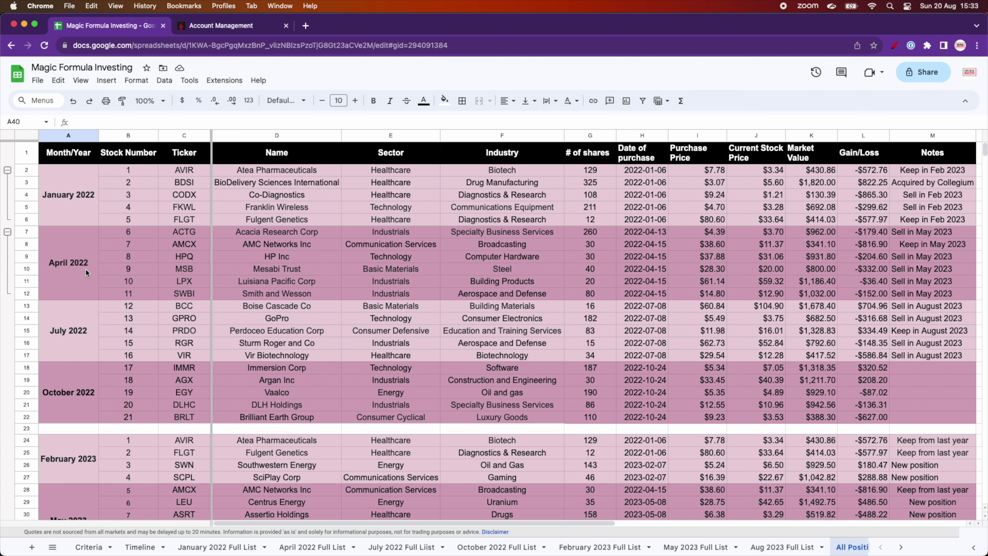
left_click(7, 231)
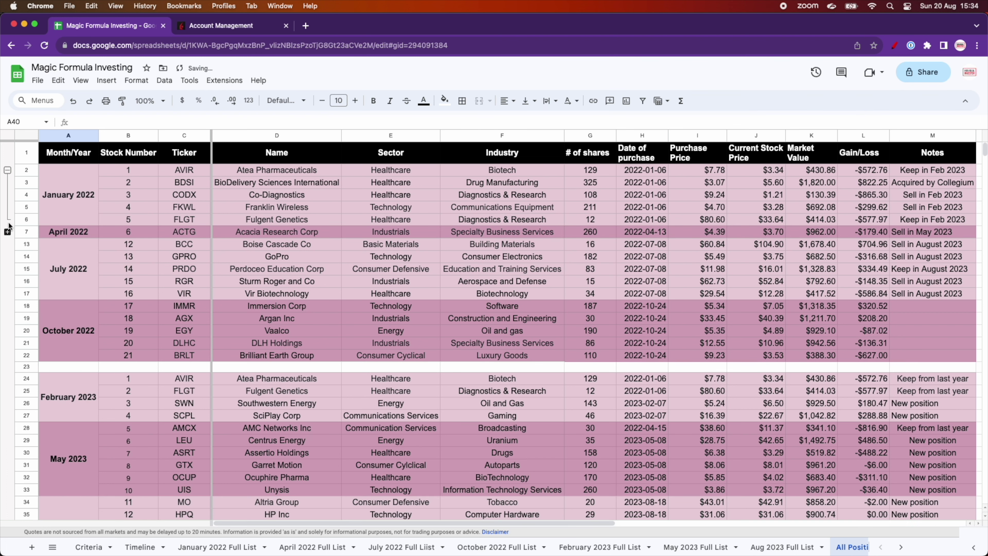
left_click(7, 170)
Select the July 2022 rows 13–17, then the August 2023 rows 34–38, including the PRDO rows
left_click_drag(26, 194, 26, 244)
scroll(557, 232, "right", 3)
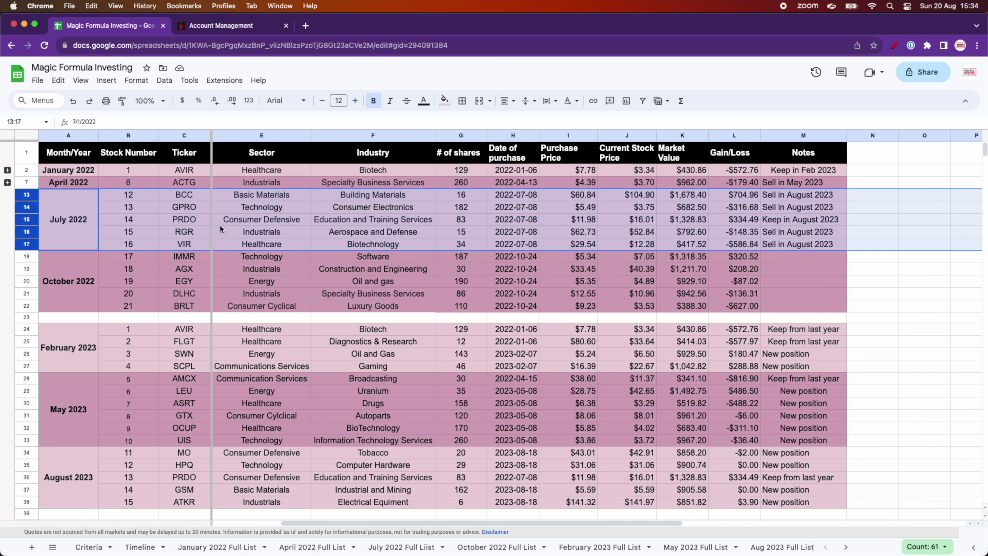
left_click(28, 219)
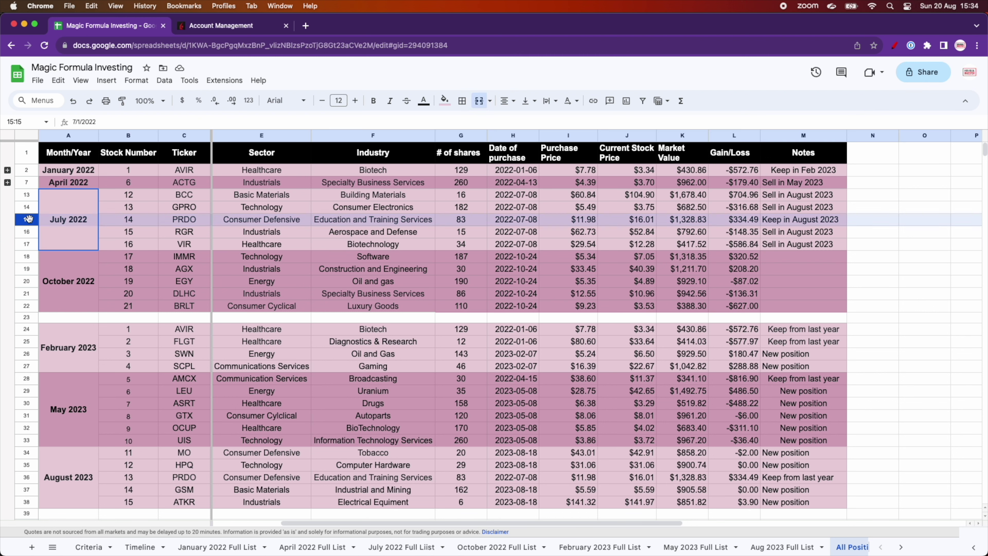
scroll(146, 317, "down", 1)
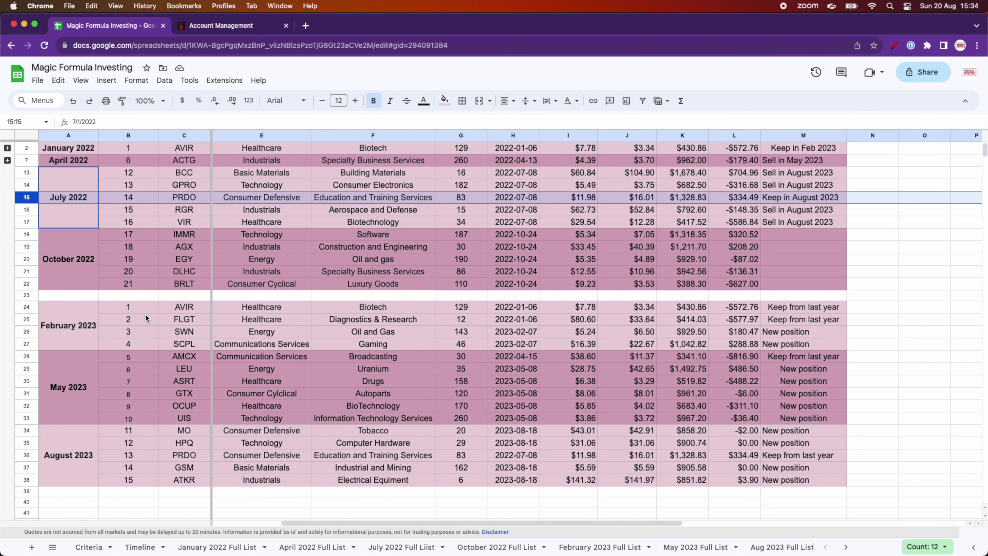
scroll(145, 318, "down", 1)
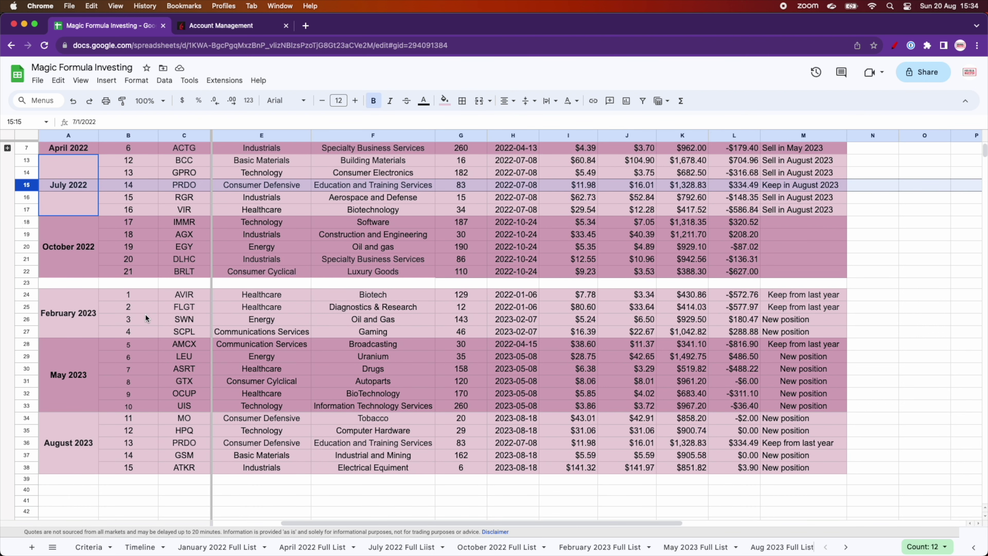
left_click(23, 442)
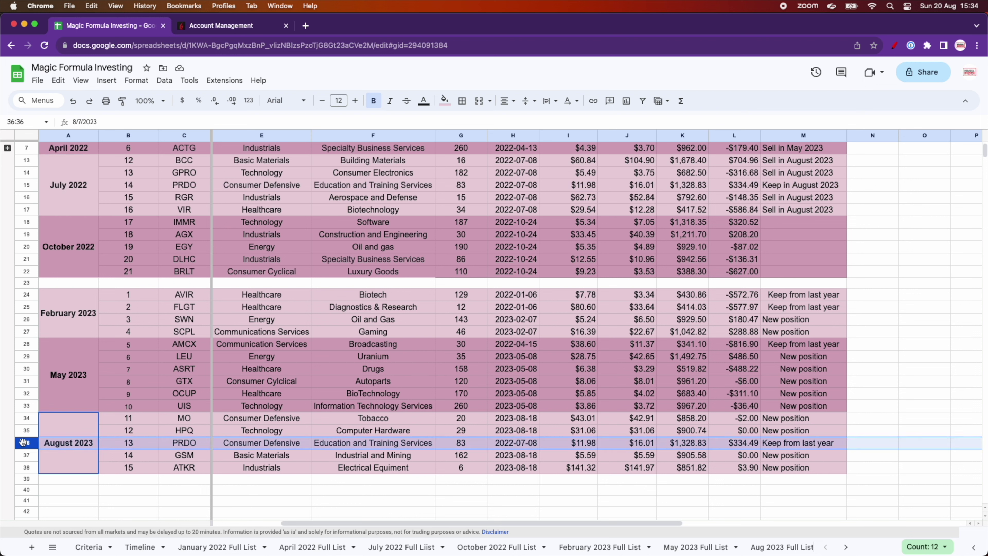
left_click_drag(26, 419, 24, 464)
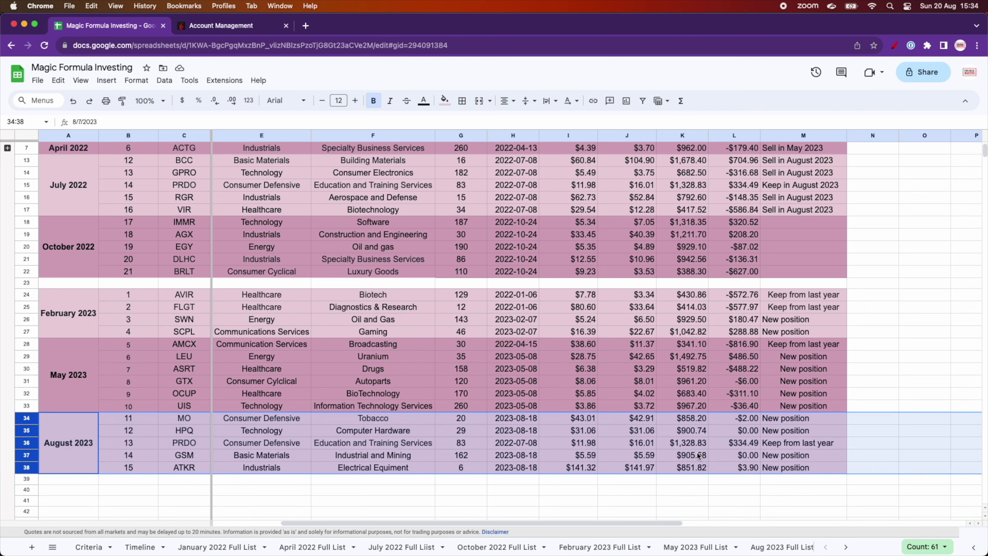
scroll(697, 457, "up", 3)
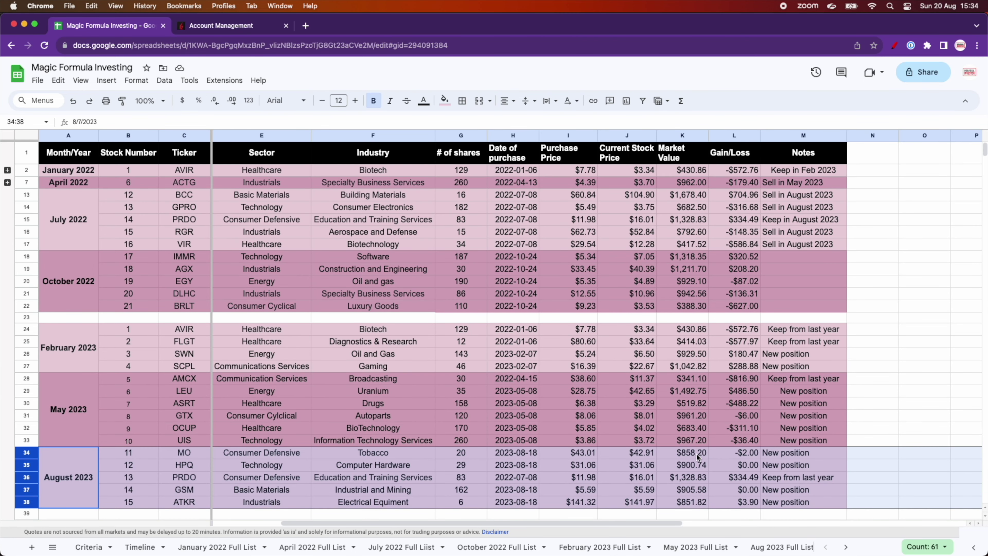
left_click(733, 134)
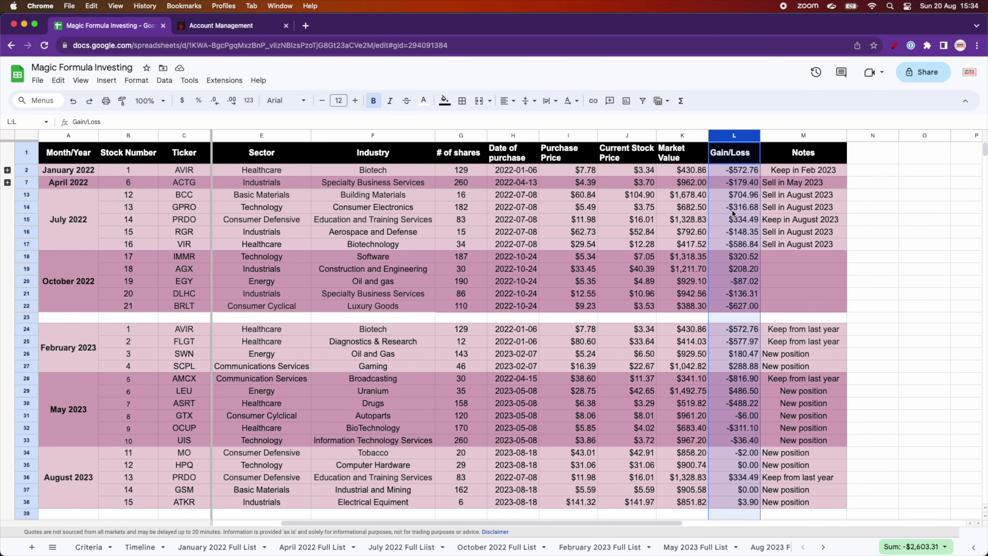
left_click(739, 197)
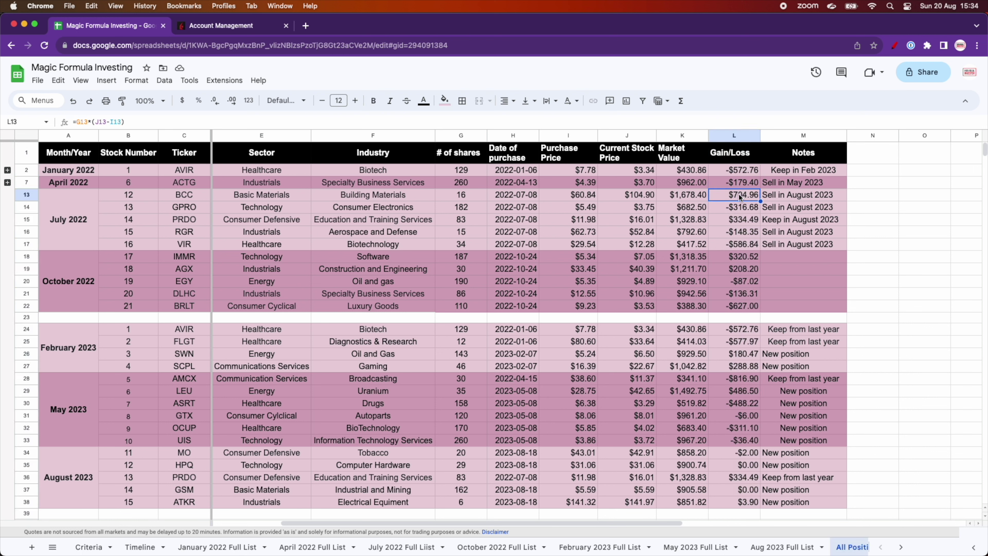
left_click(742, 259)
left_click(741, 273)
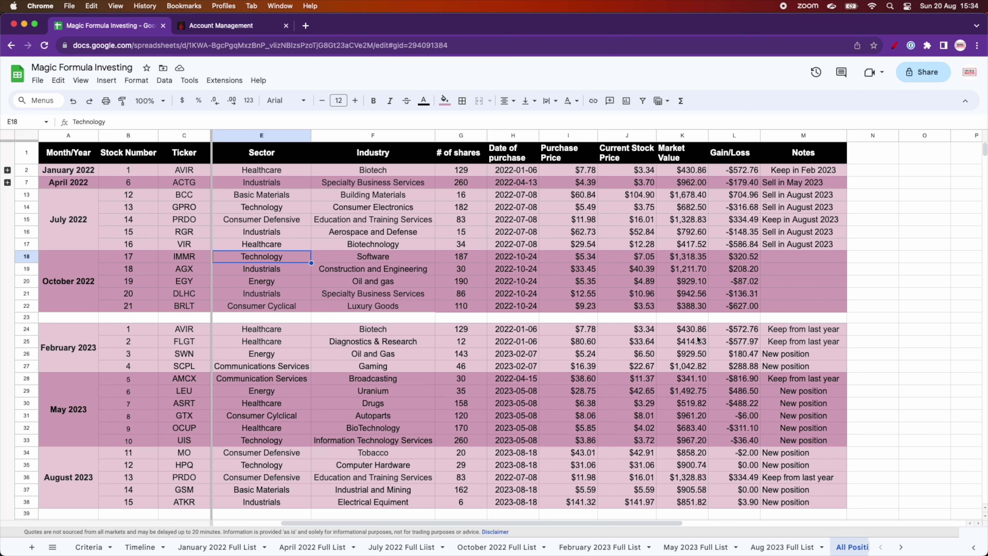
scroll(693, 351, "down", 1)
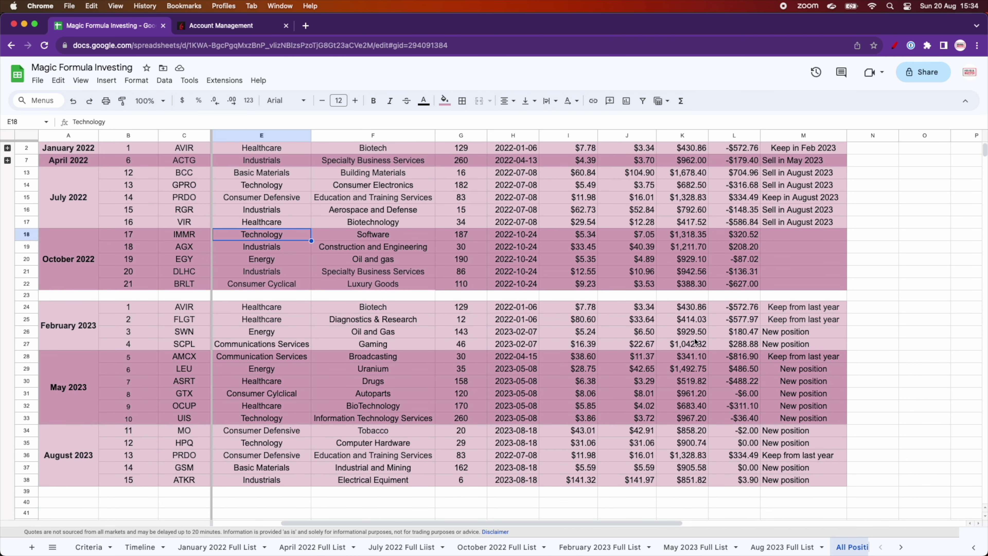
left_click(694, 335)
left_click(26, 332)
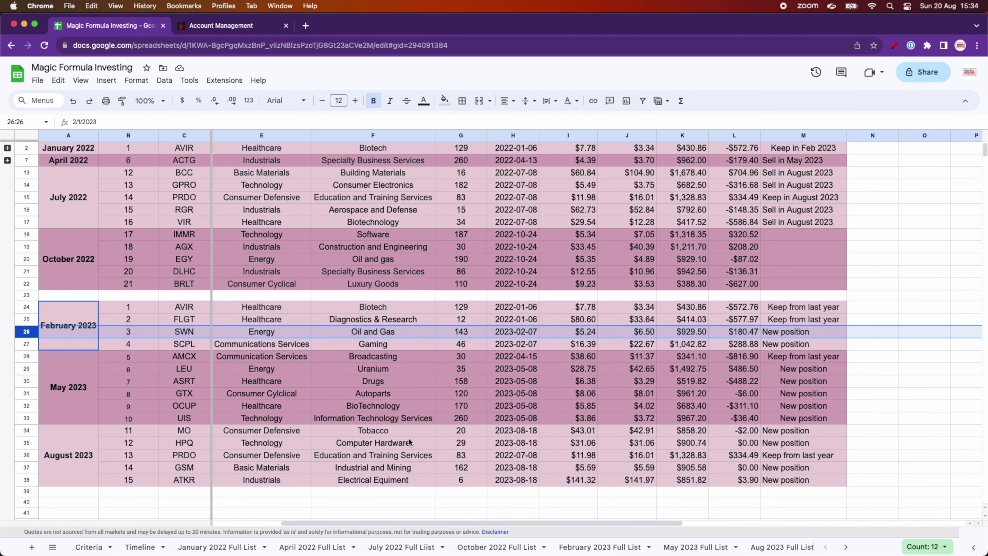
scroll(430, 398, "down", 2)
scroll(430, 401, "down", 2)
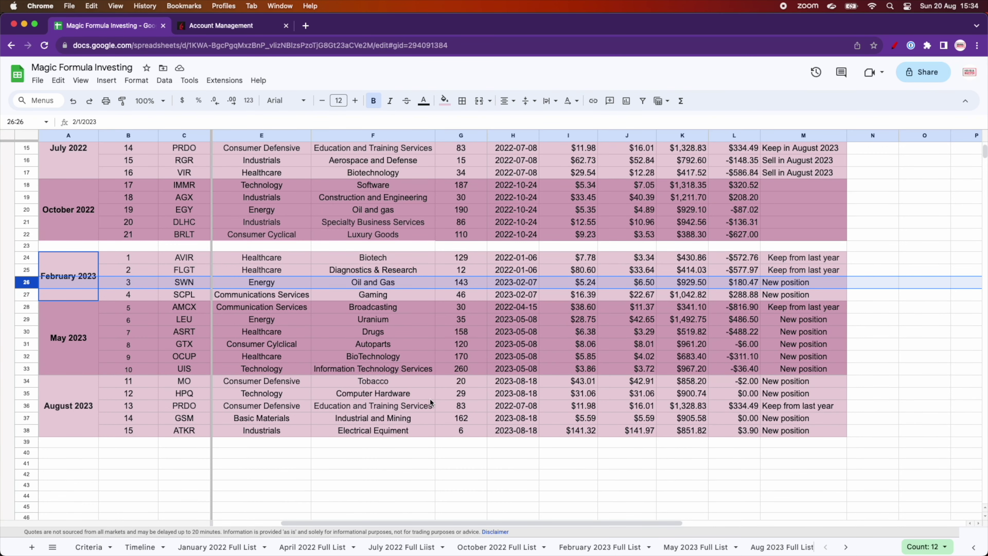
scroll(430, 401, "up", 4)
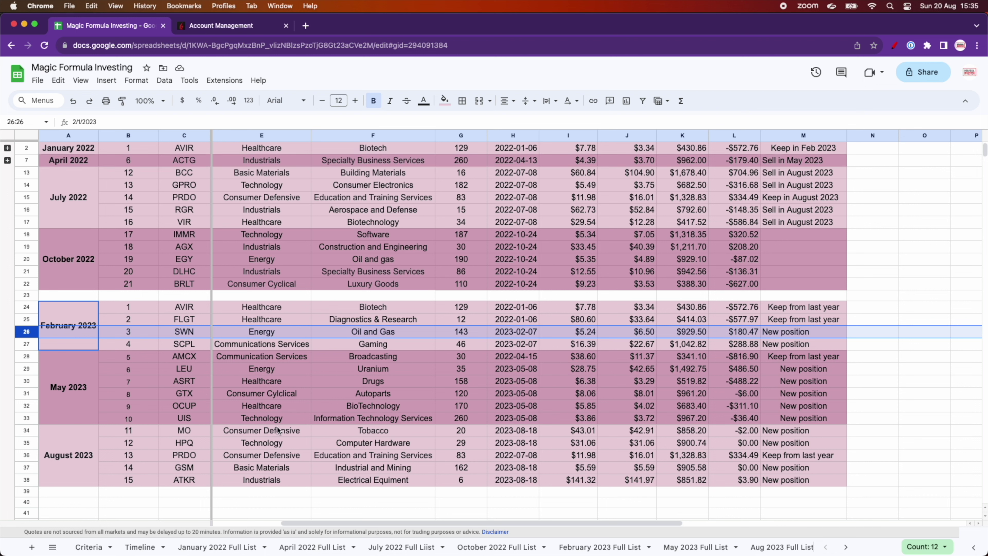
left_click_drag(278, 430, 272, 479)
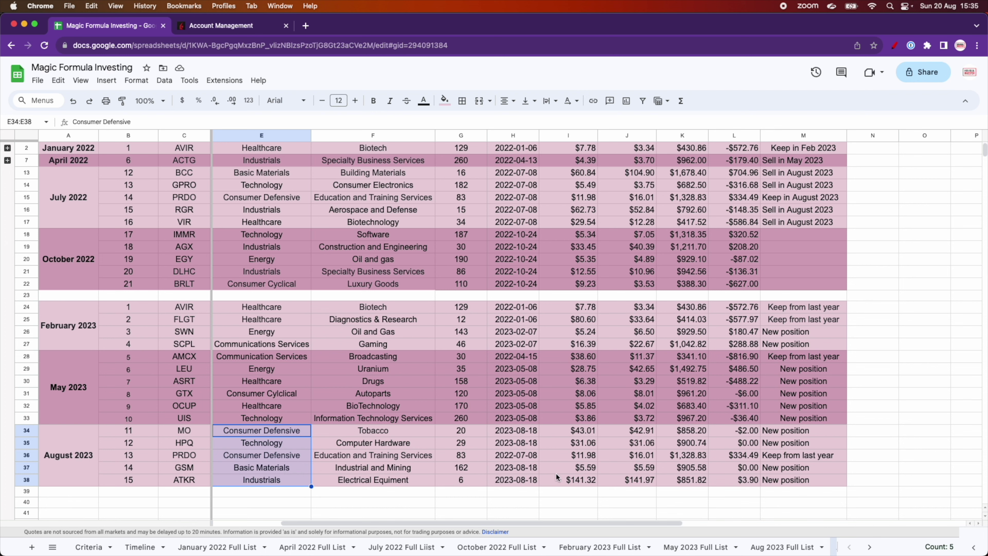
left_click(221, 25)
left_click(138, 28)
scroll(410, 290, "down", 1)
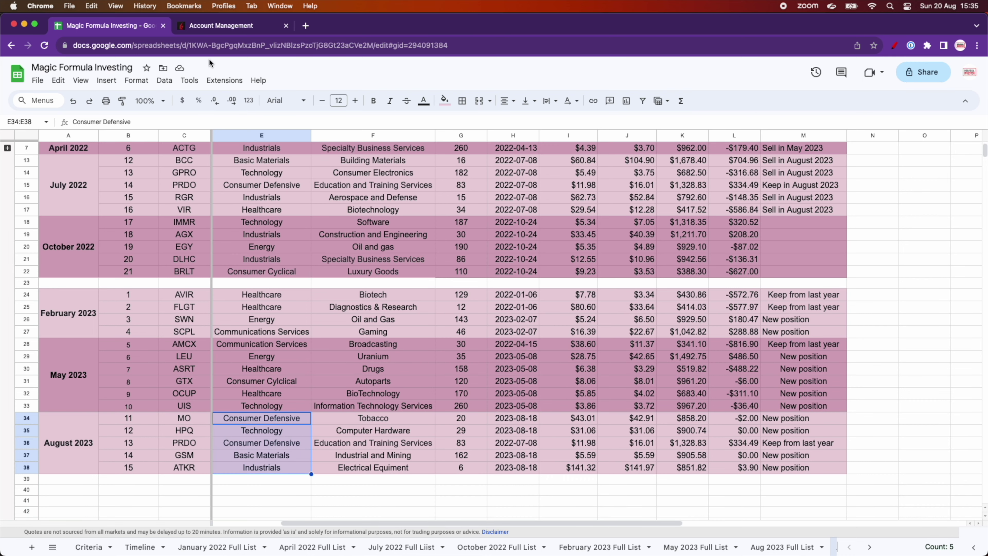
Show the PortfolioAnalyst historical performance: -17.54% since inception versus SPX's -8.84%, 2022-01-05 to 2023-08-18
left_click(212, 29)
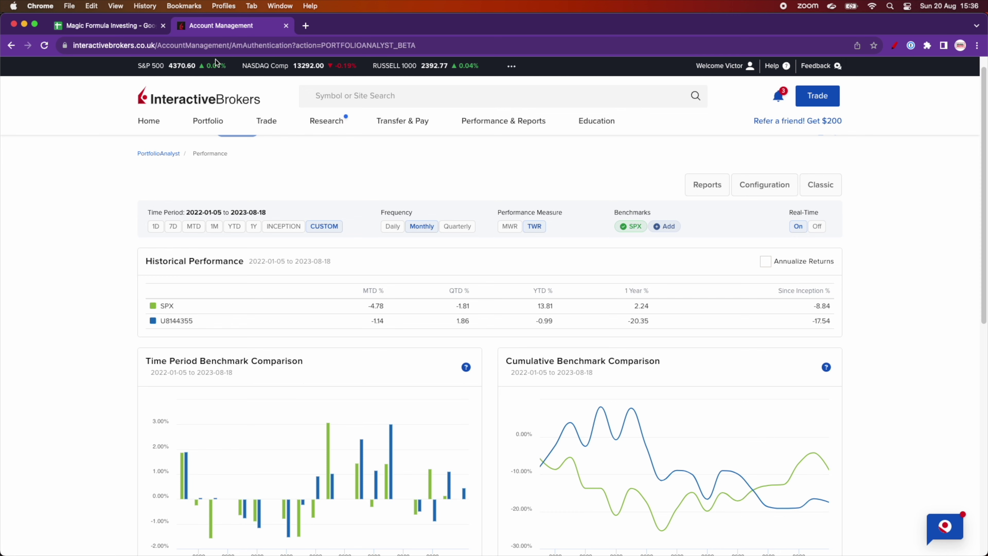
scroll(257, 250, "down", 1)
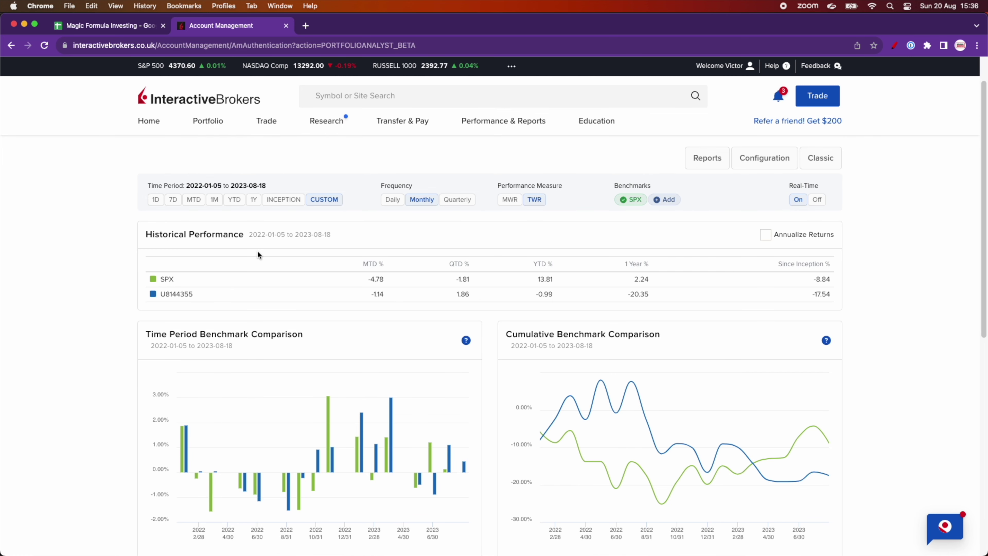
scroll(258, 253, "down", 2)
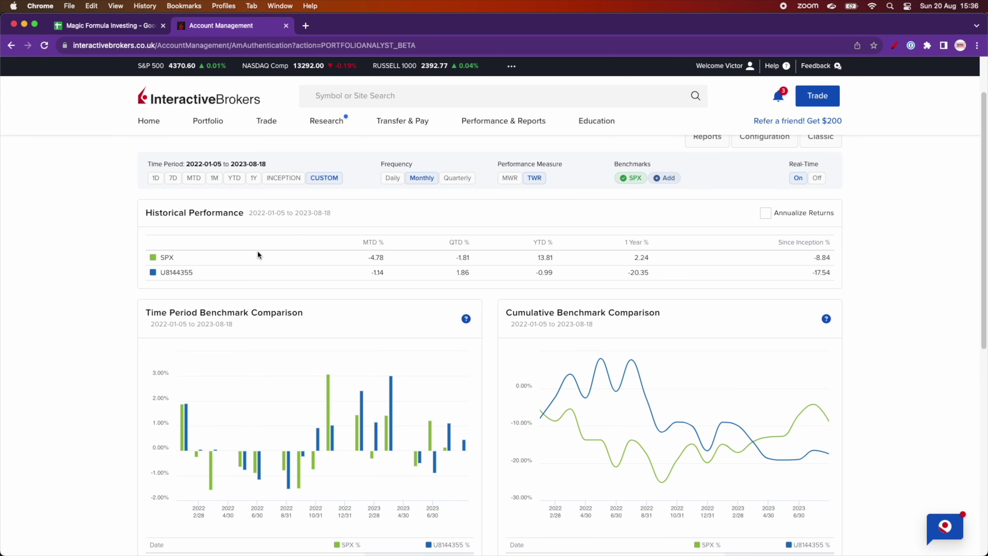
scroll(697, 353, "down", 2)
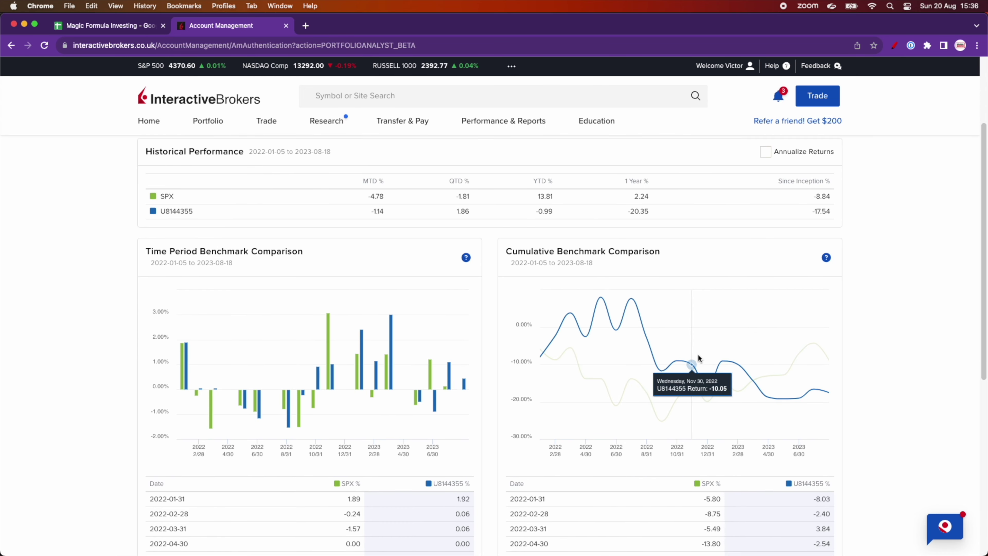